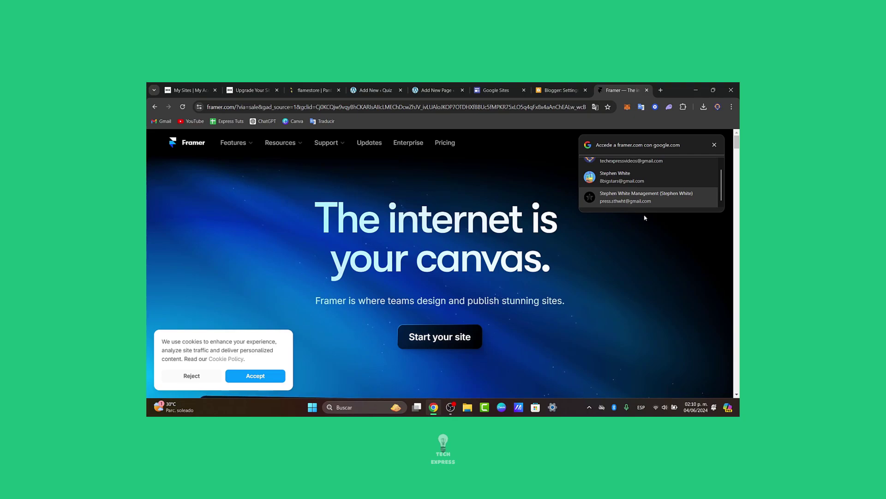
Sign in to Framer with the chosen Google account and continue into a new Untitled project
scroll(680, 192, "up", 2)
left_click(662, 168)
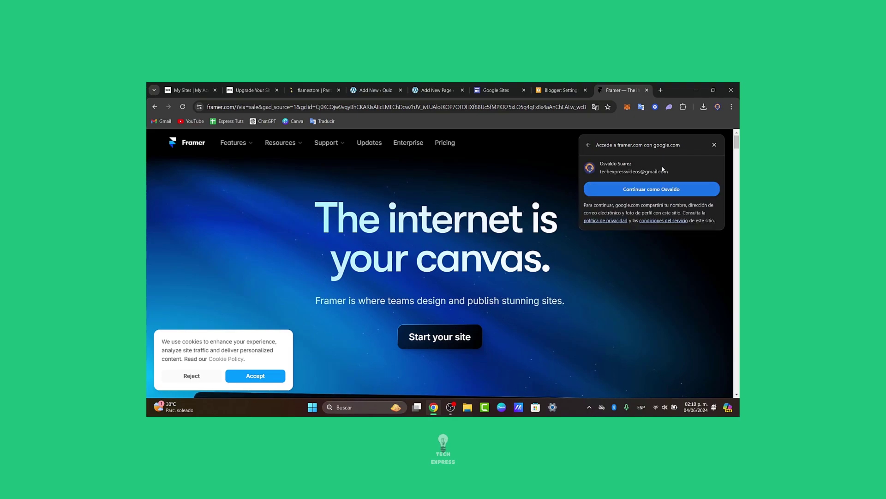
left_click(663, 189)
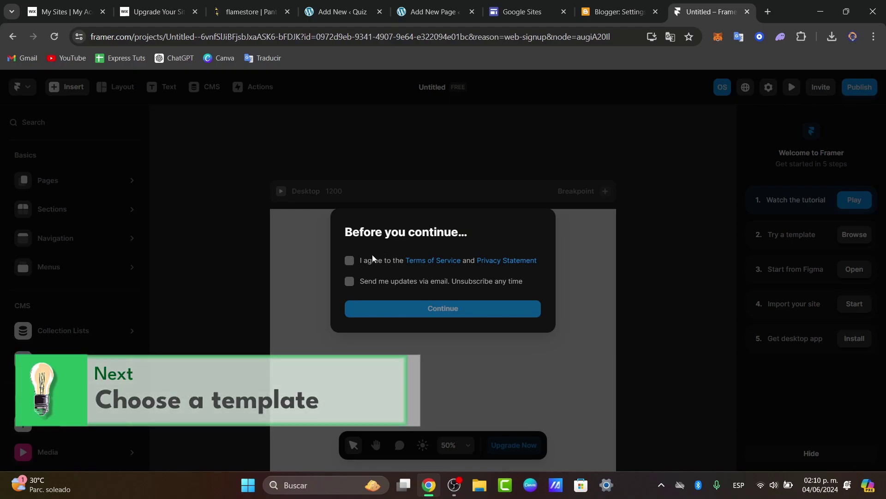
Agree to the Terms, then return to the projects Dashboard from the Framer logo menu
left_click(356, 264)
left_click(421, 305)
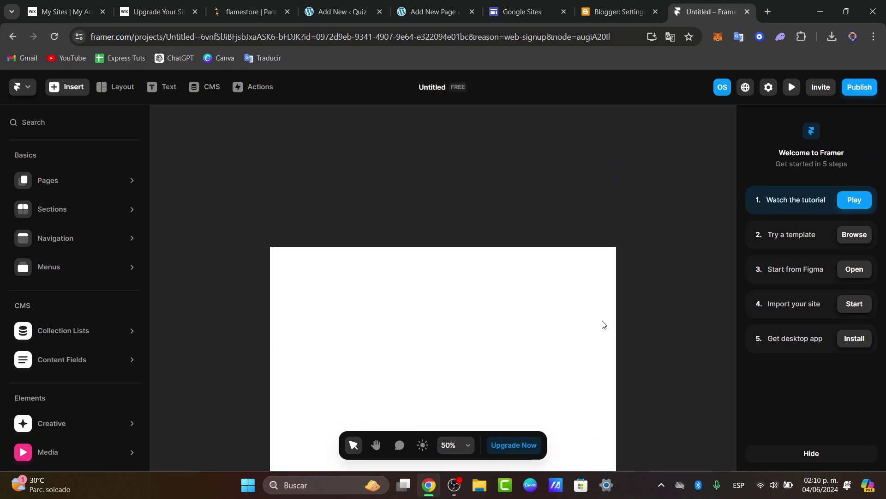
left_click(442, 206)
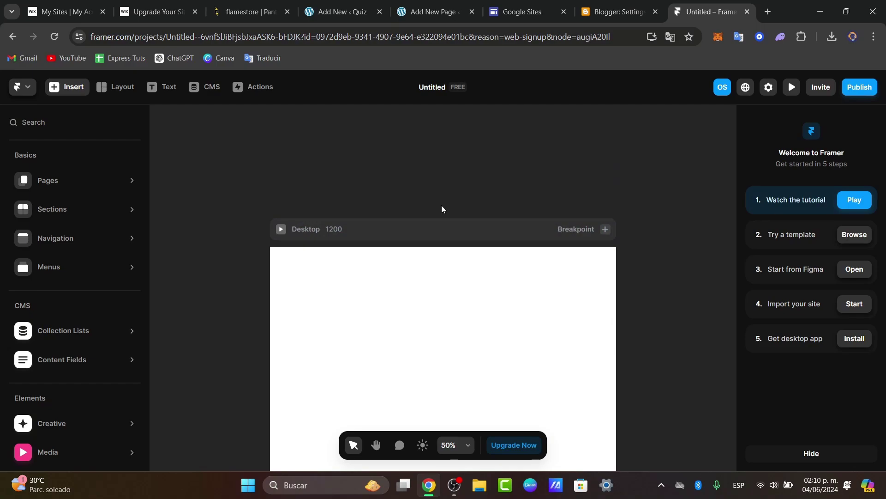
left_click(29, 87)
left_click(69, 119)
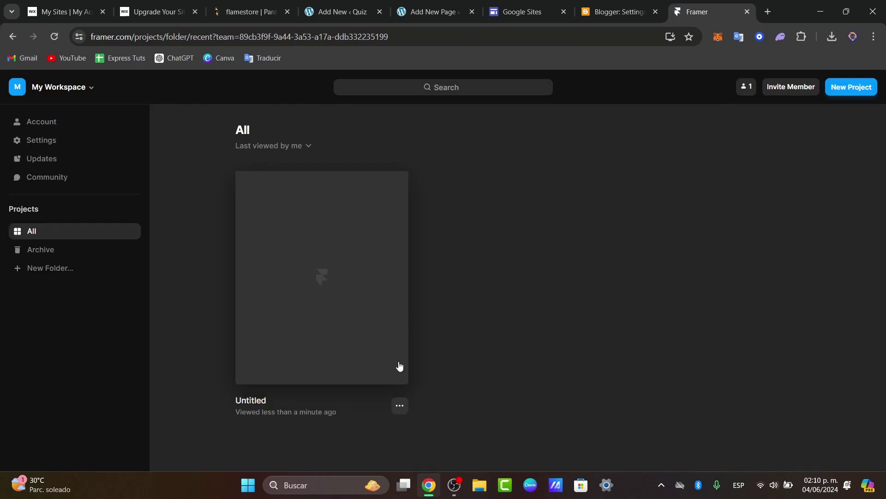
Archive the Untitled project from its card options and start a New Project
left_click(398, 405)
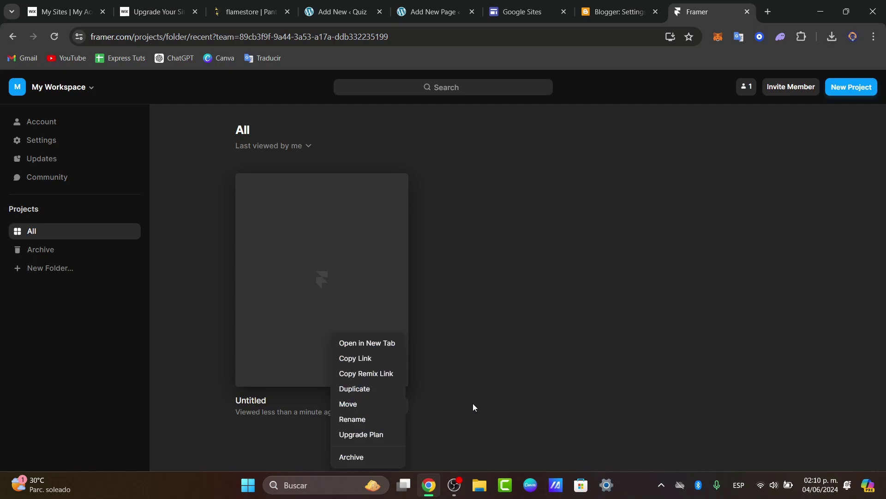
left_click(366, 455)
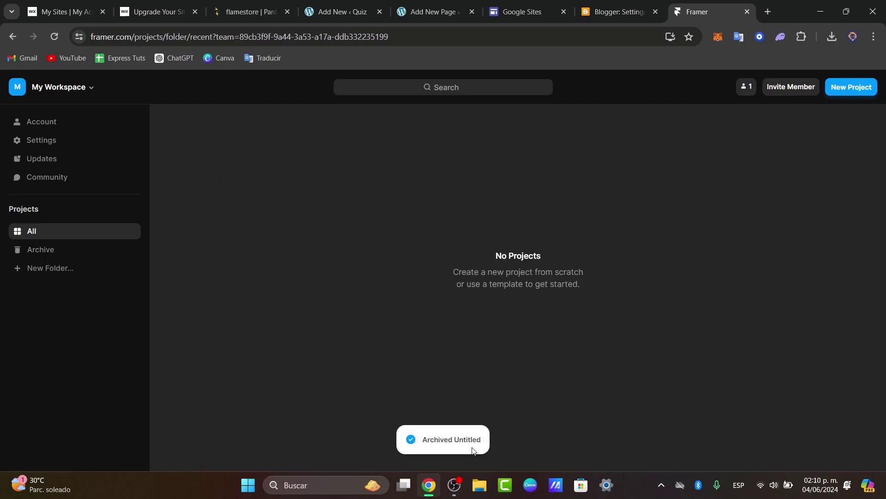
left_click(866, 92)
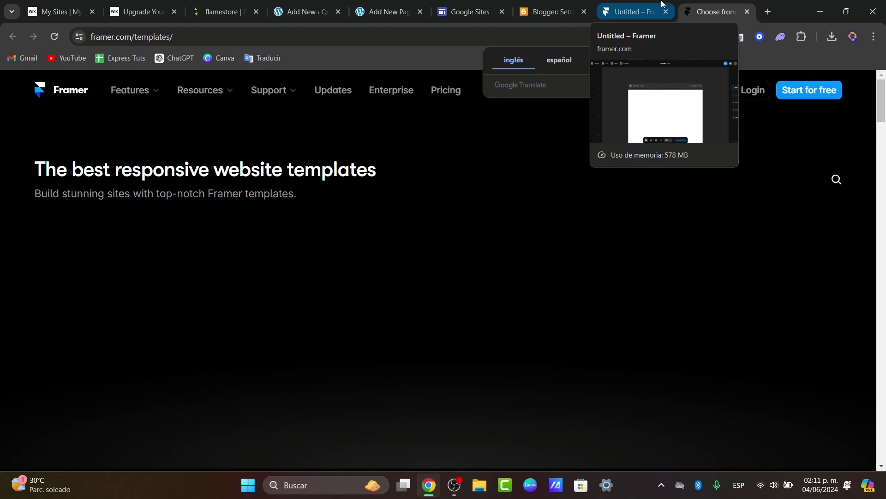
Scroll through the Featured Website Templates and categories, then back to the top
scroll(481, 216, "down", 5)
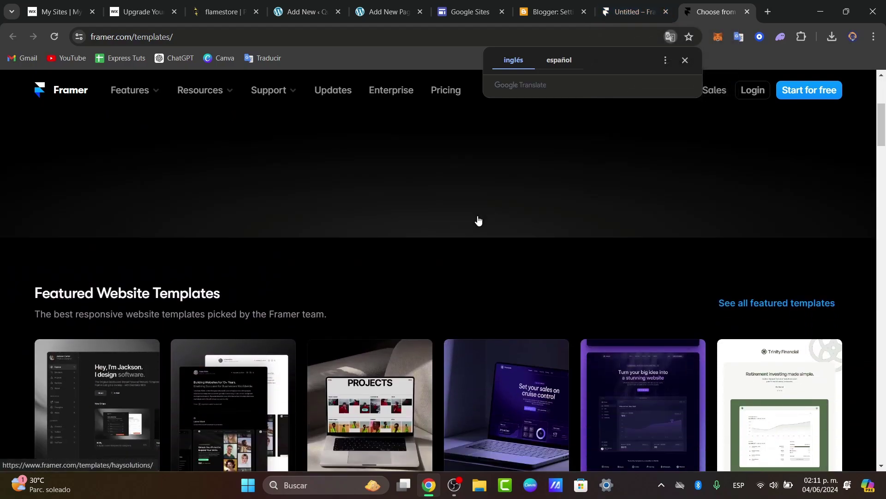
scroll(479, 220, "down", 3)
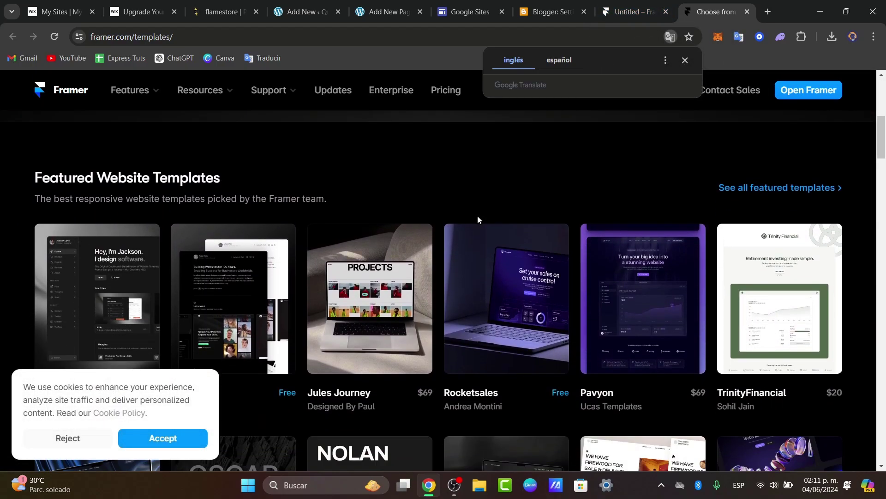
scroll(477, 215, "down", 2)
scroll(484, 220, "down", 5)
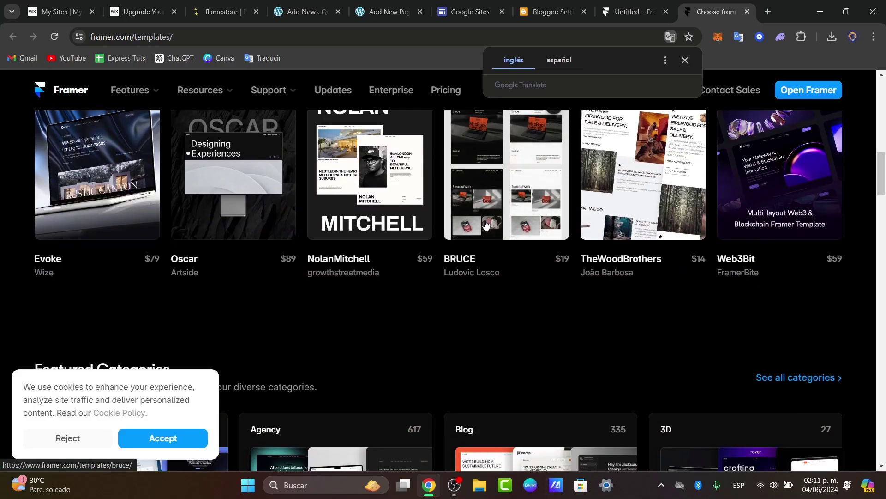
scroll(486, 225, "up", 5)
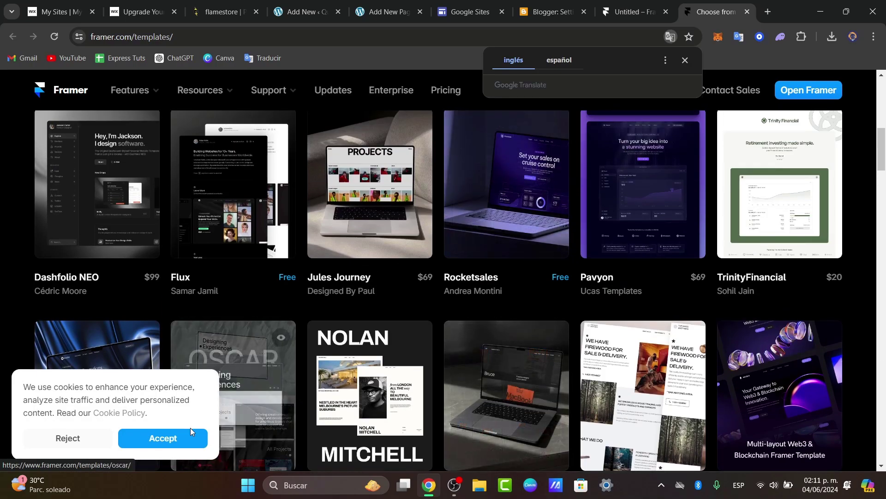
scroll(583, 303, "up", 8)
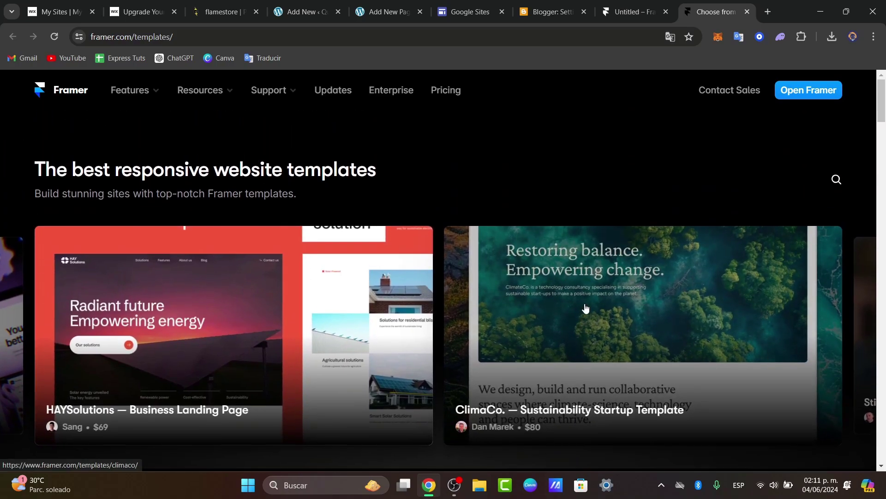
Search templates for 'portfolio' and open the AarrellSteward — Portfolio Website template page
left_click(837, 179)
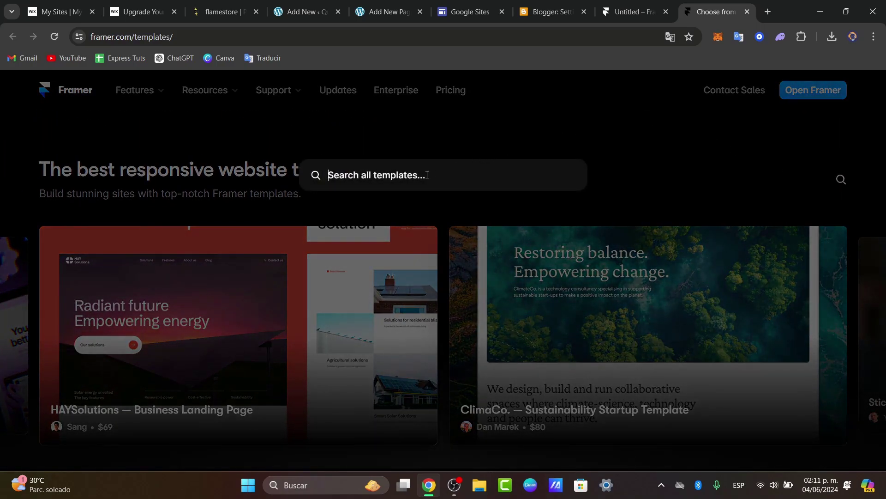
type("portfolio")
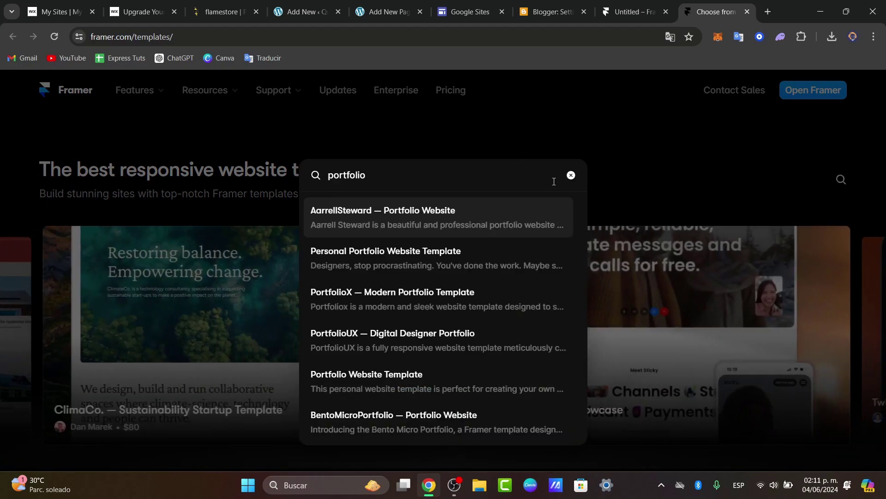
left_click(447, 207)
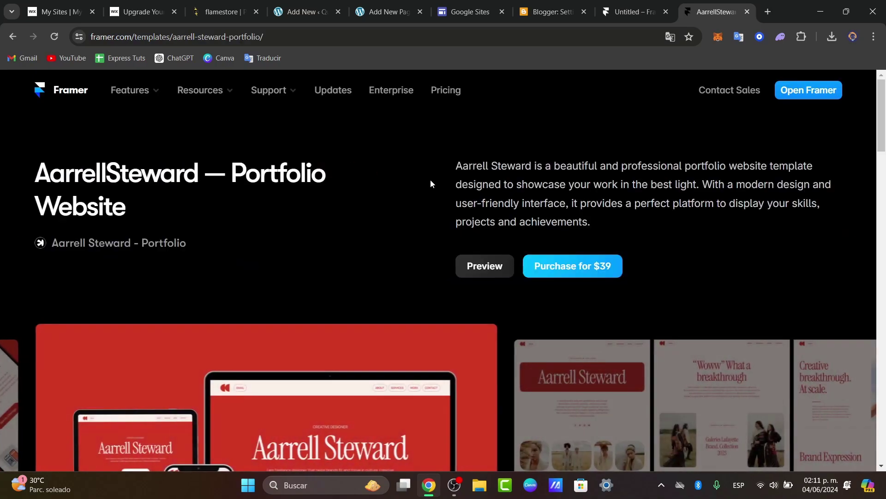
scroll(381, 255, "down", 10)
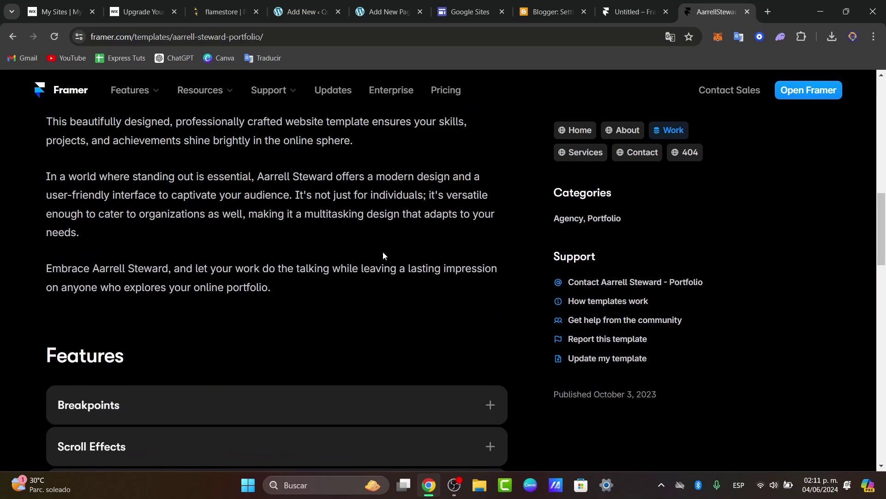
scroll(407, 253, "up", 10)
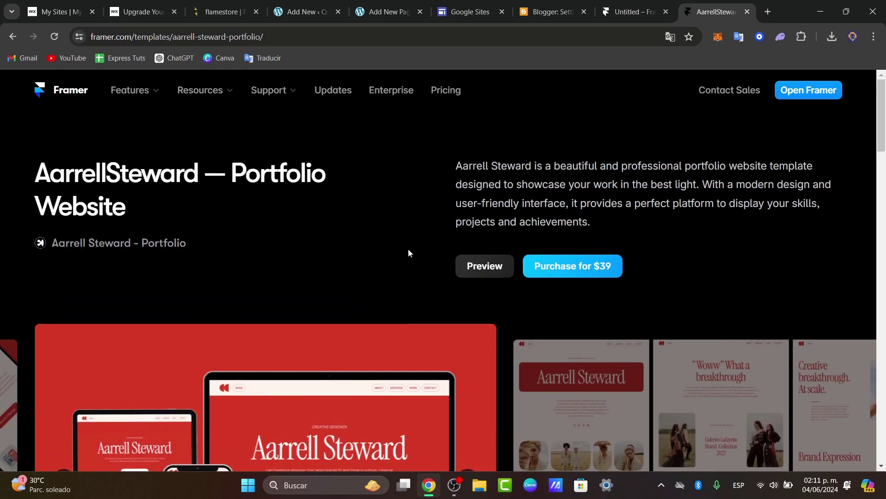
scroll(409, 252, "down", 8)
scroll(409, 253, "down", 10)
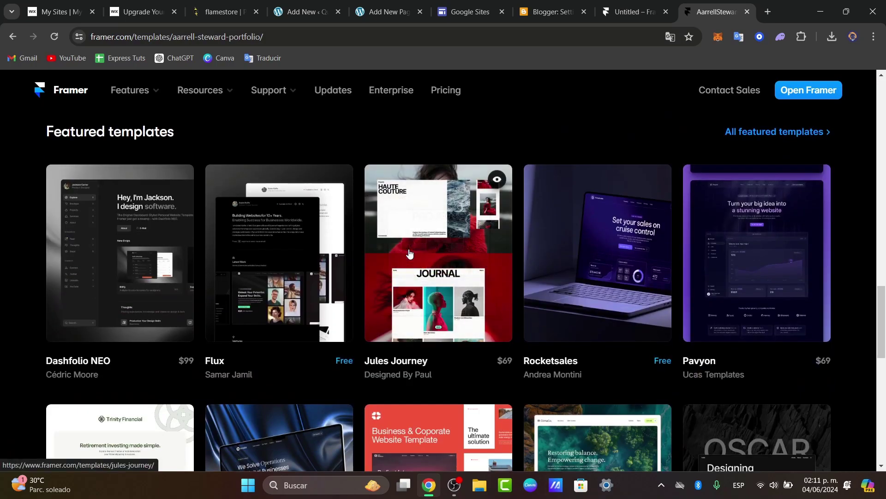
scroll(693, 176, "up", 15)
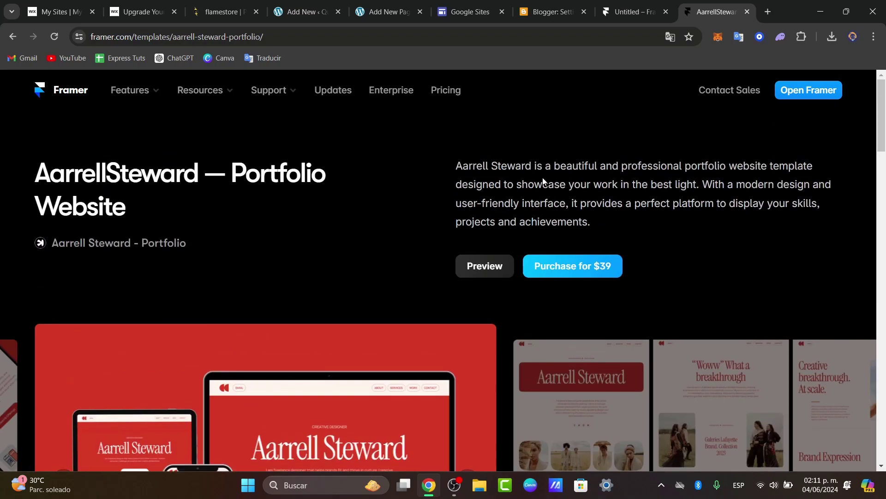
Open the AarrellSteward template's live preview and scroll through its project sections
left_click(495, 267)
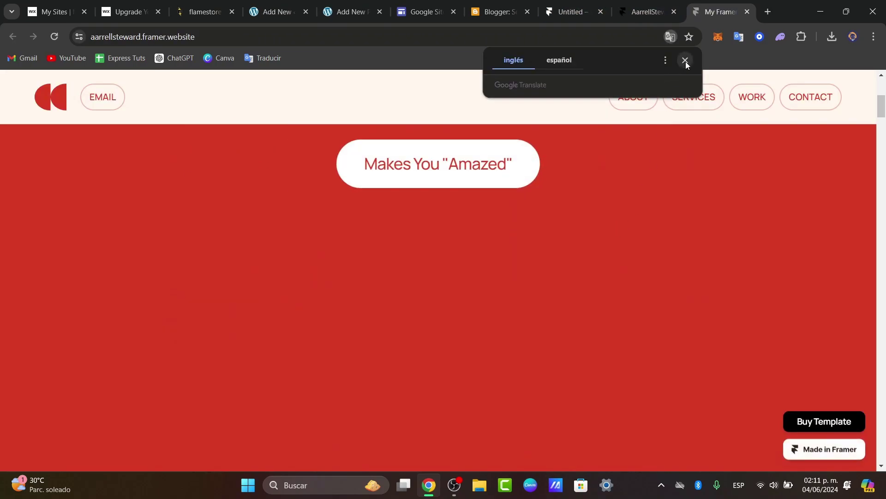
left_click(686, 61)
scroll(642, 170, "down", 5)
scroll(674, 162, "down", 10)
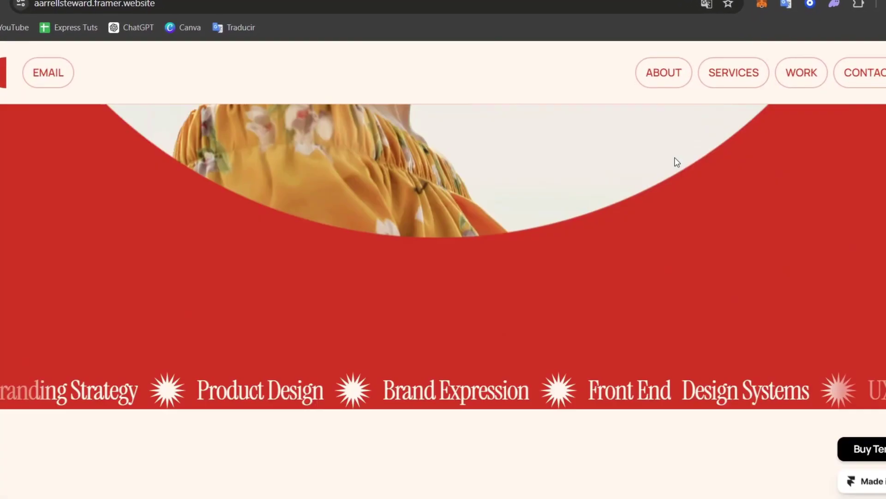
scroll(677, 160, "down", 5)
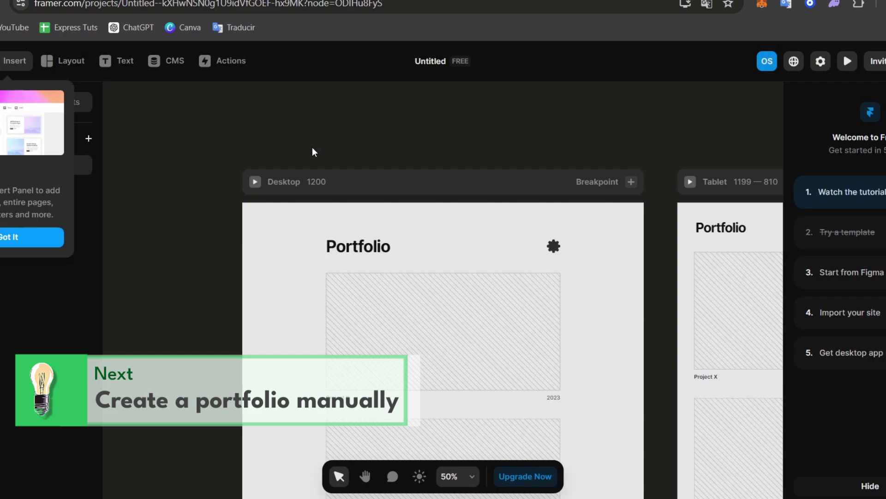
Dismiss the Insert onboarding tip and look over the starter Portfolio layout
left_click(28, 237)
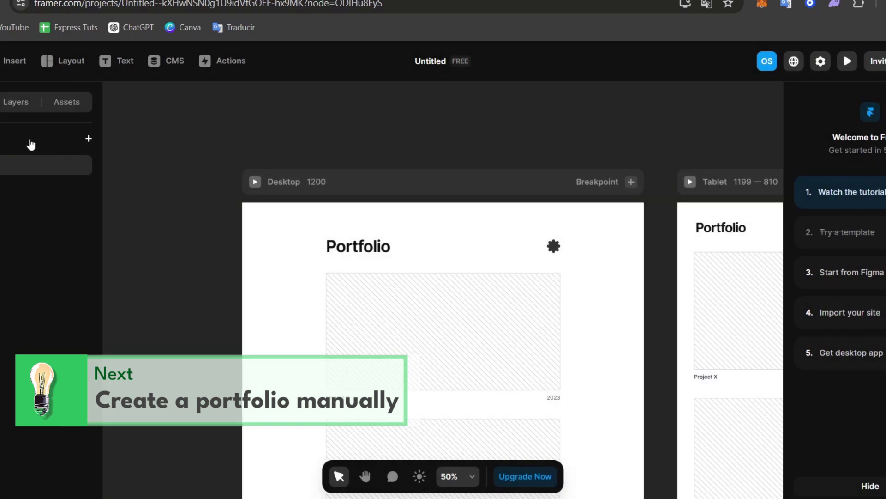
scroll(438, 258, "down", 6)
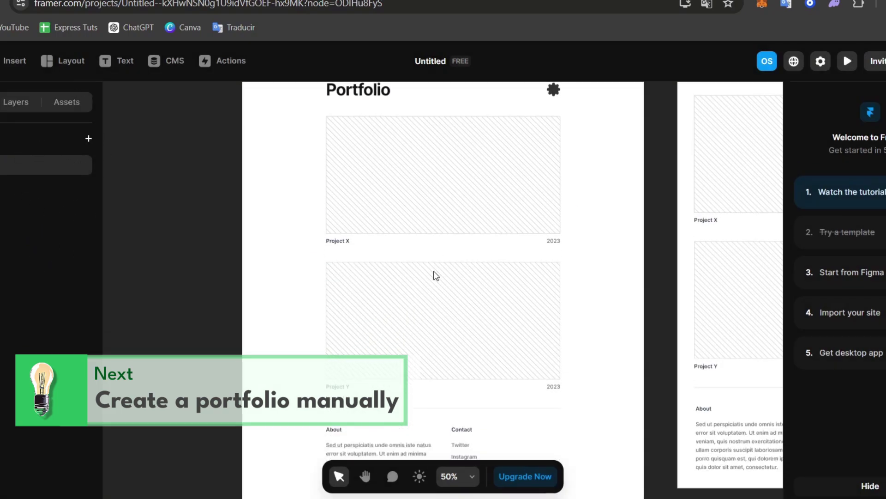
scroll(443, 284, "up", 3)
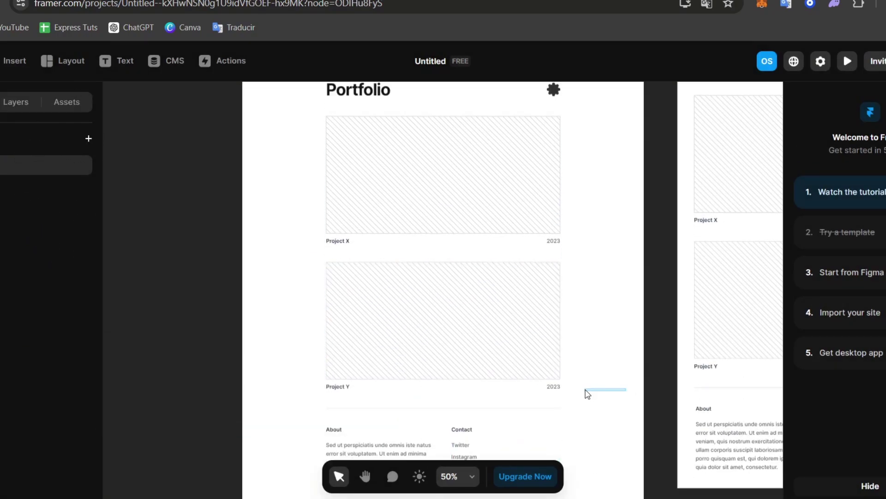
scroll(721, 318, "up", 2)
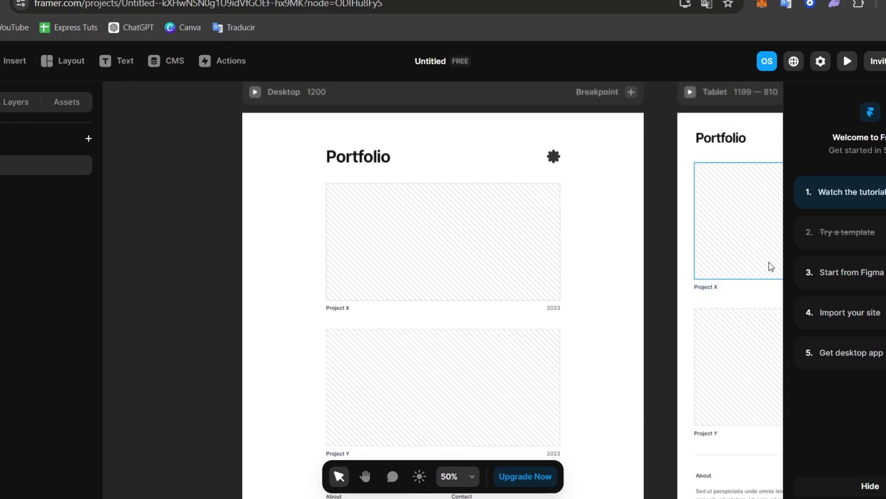
Select the Portfolio header and switch from Assets to the Pages list, showing only Home
left_click(691, 132)
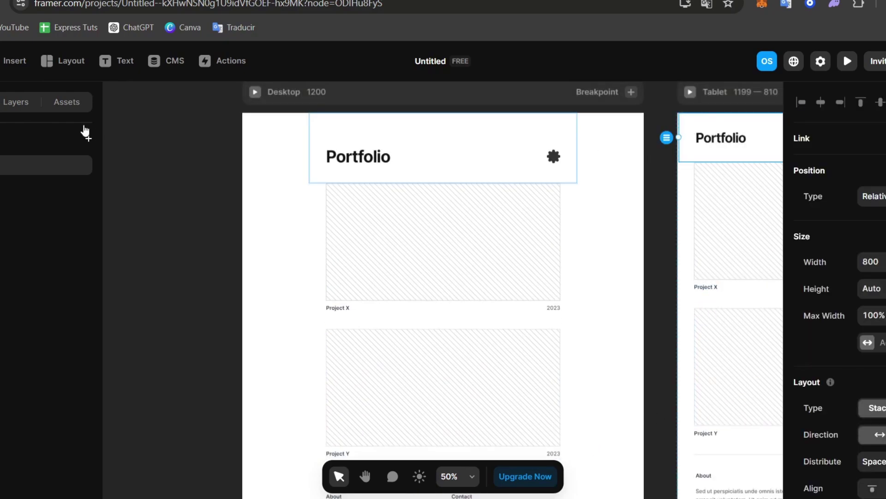
left_click(66, 101)
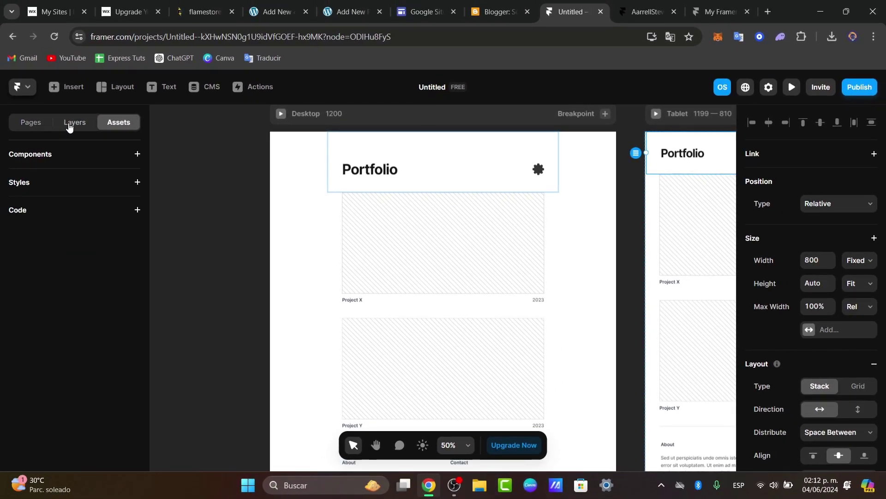
left_click(30, 122)
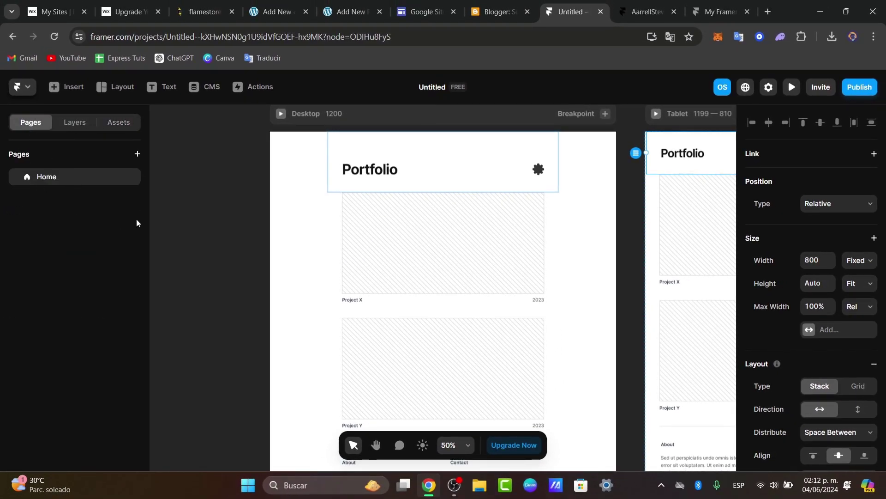
scroll(530, 311, "up", 2)
scroll(477, 213, "down", 1)
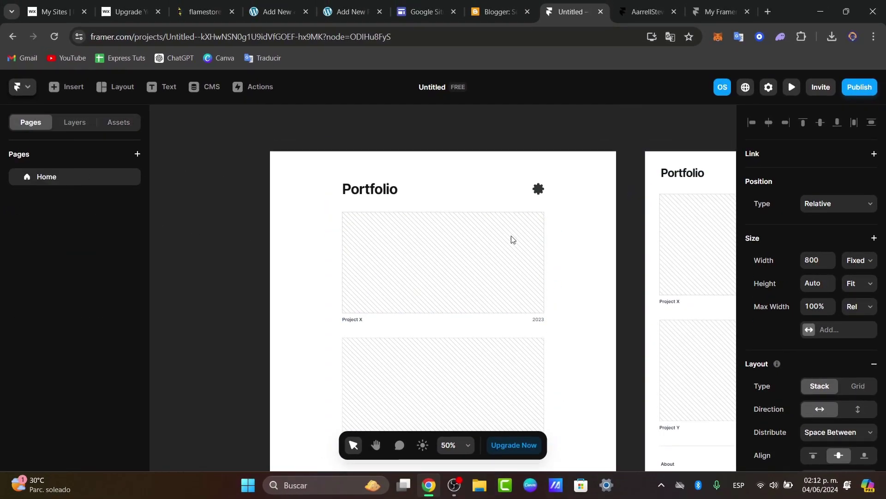
Delete the empty placeholder frame in Project Y and resize the sky video to about 698×252
left_click(392, 194)
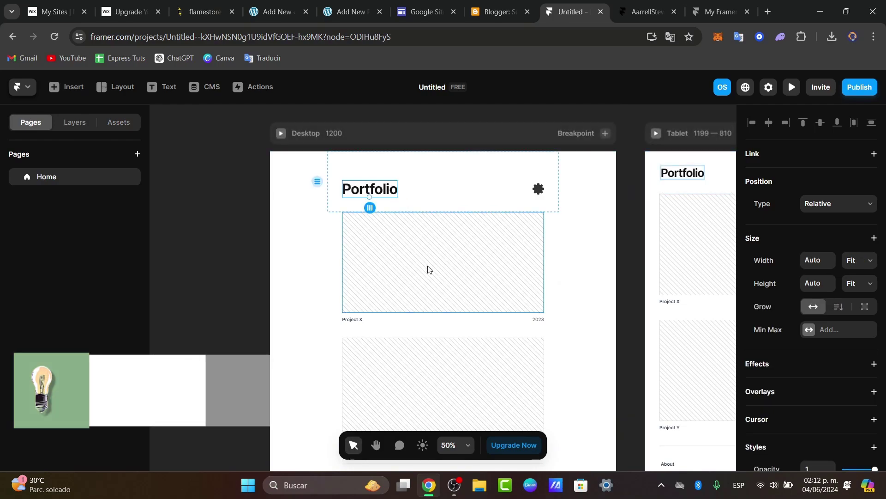
left_click(511, 303)
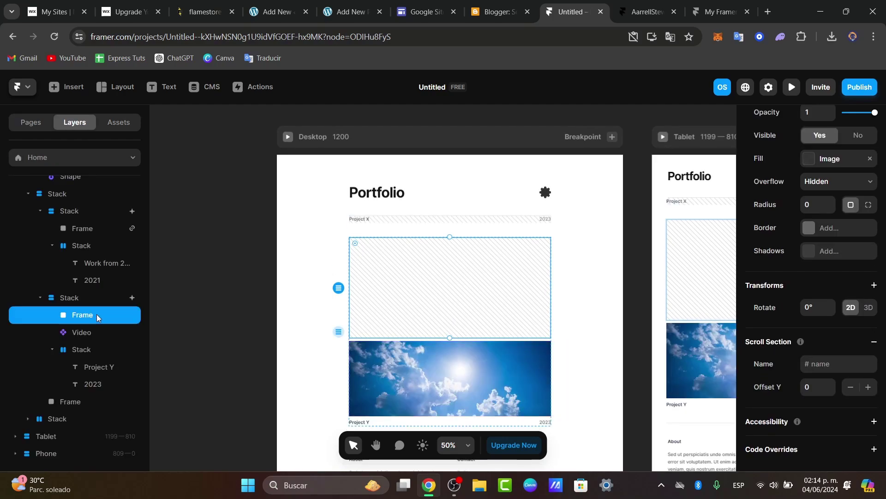
key("Delete")
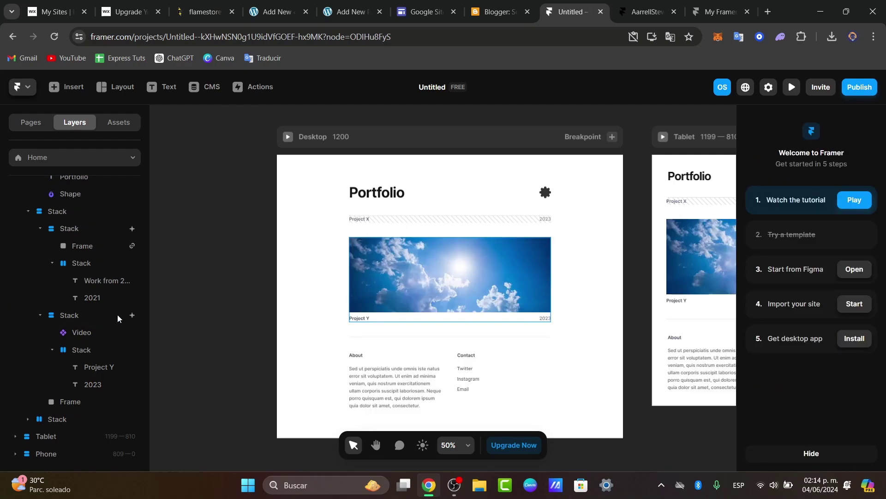
left_click(488, 275)
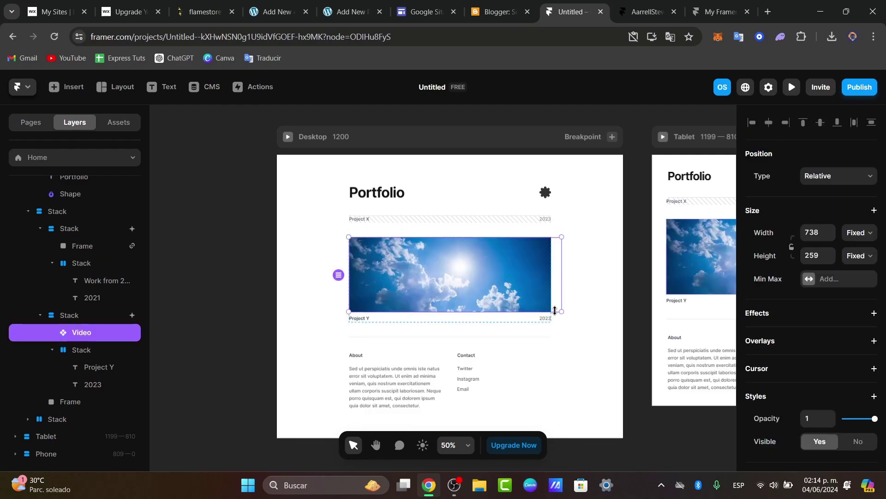
left_click_drag(562, 312, 550, 310)
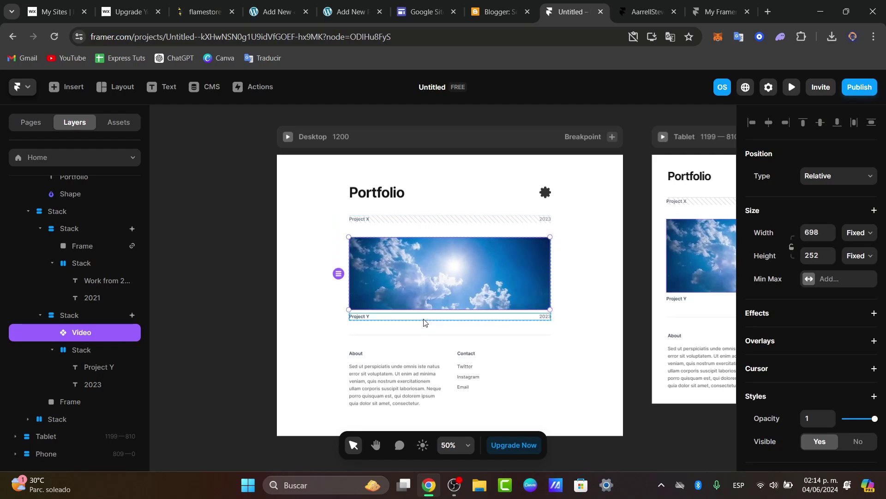
left_click(383, 321)
Rename the Project Y caption layer to 'video for vimeo 2021' and the 2023 layer to '2021'
left_click(97, 368)
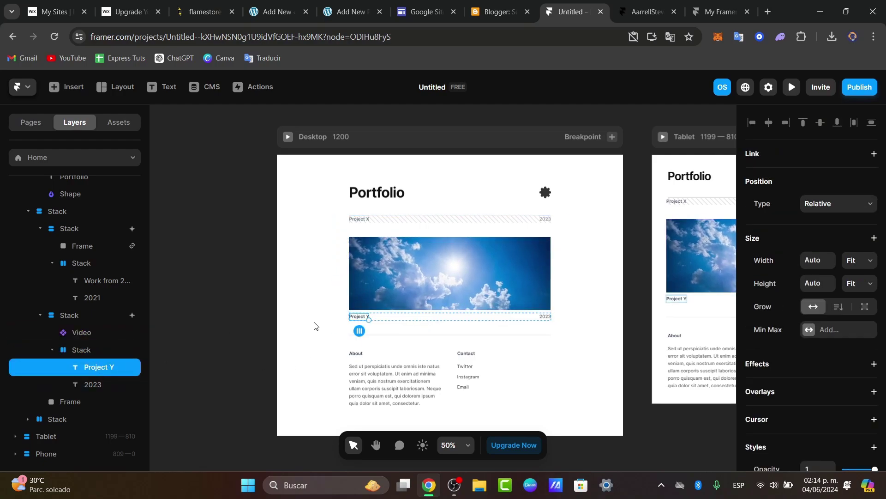
double_click(111, 369)
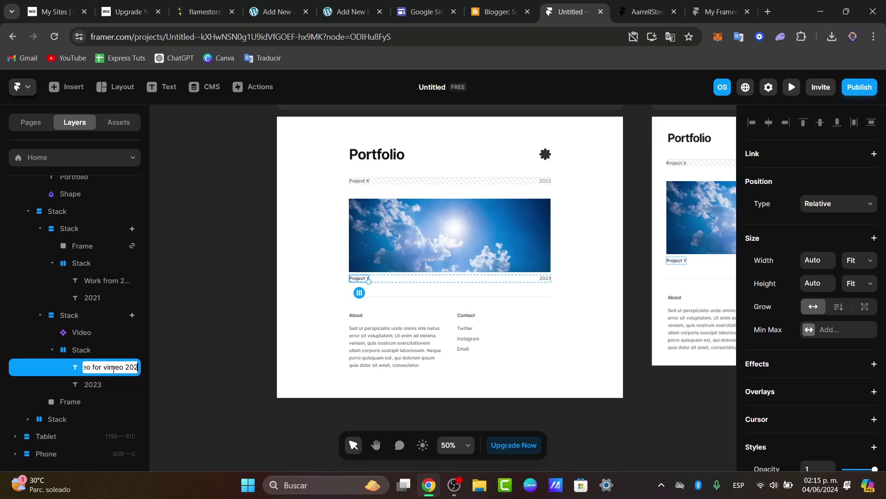
type("video for vimeo 2021")
left_click(101, 384)
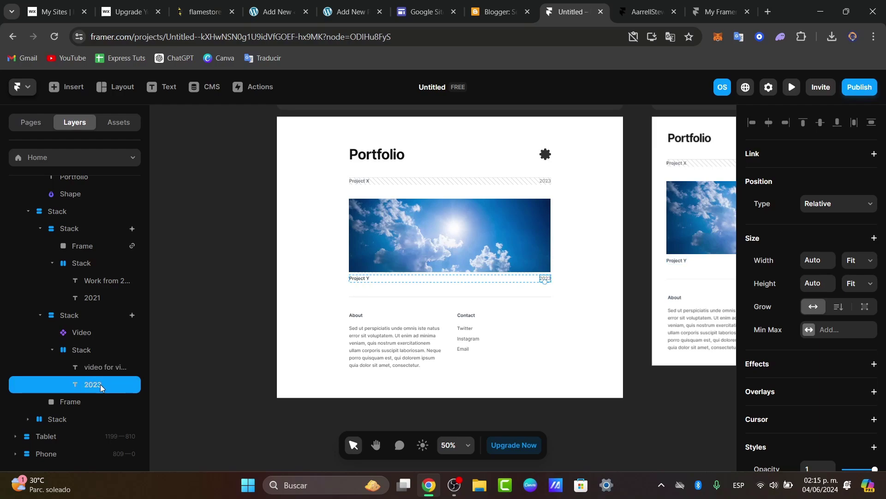
double_click(101, 384)
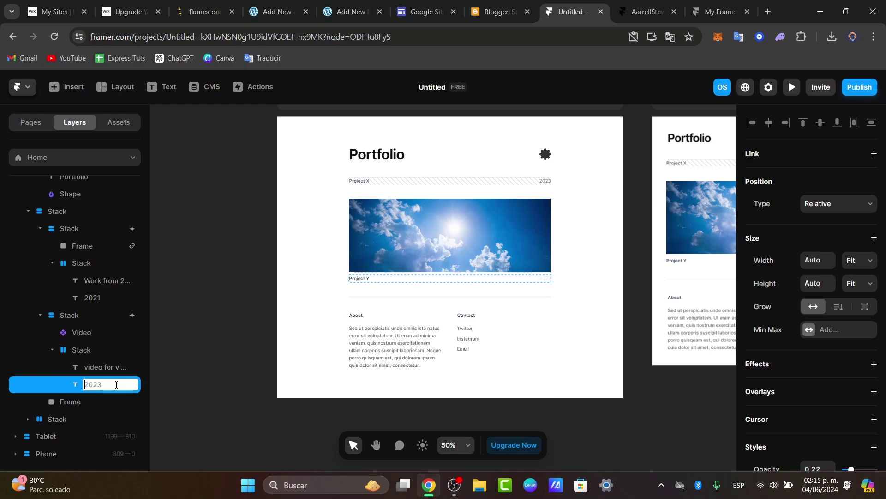
type("2021")
left_click(424, 291)
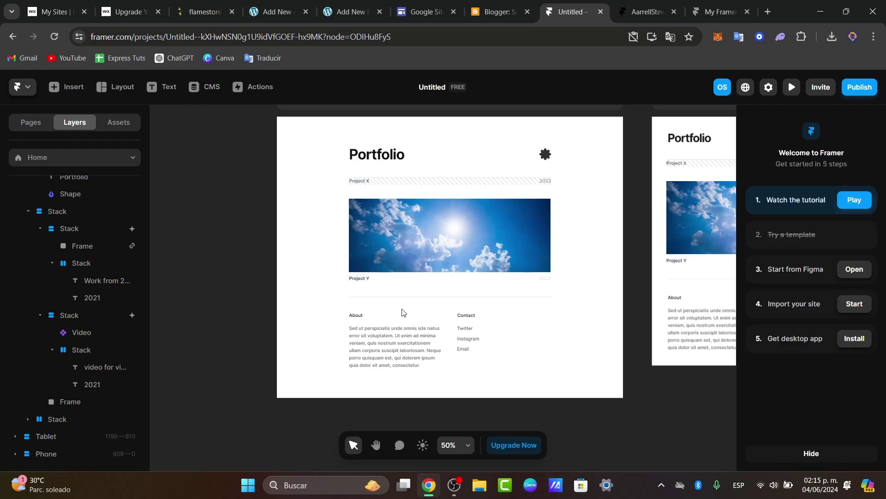
Select the footer Stack holding About and Contact in the Layers panel and delete it
left_click(421, 278)
left_click(421, 328)
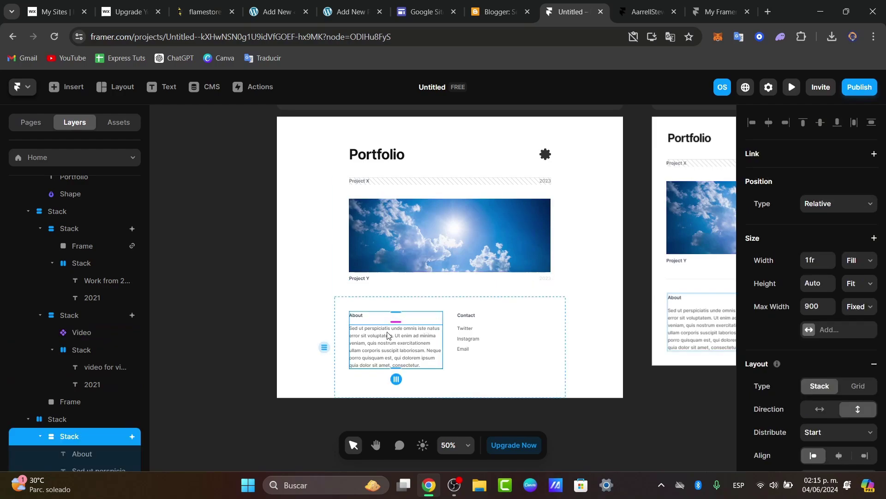
scroll(453, 328, "down", 1)
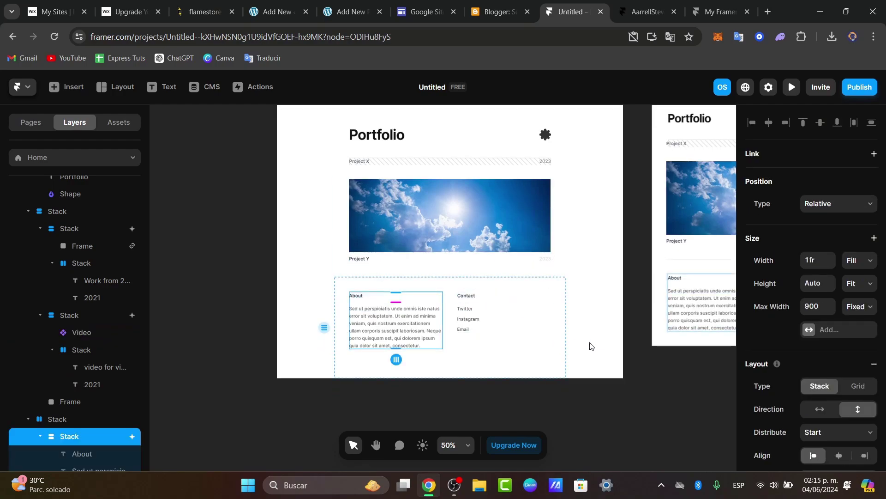
left_click_drag(598, 349, 324, 304)
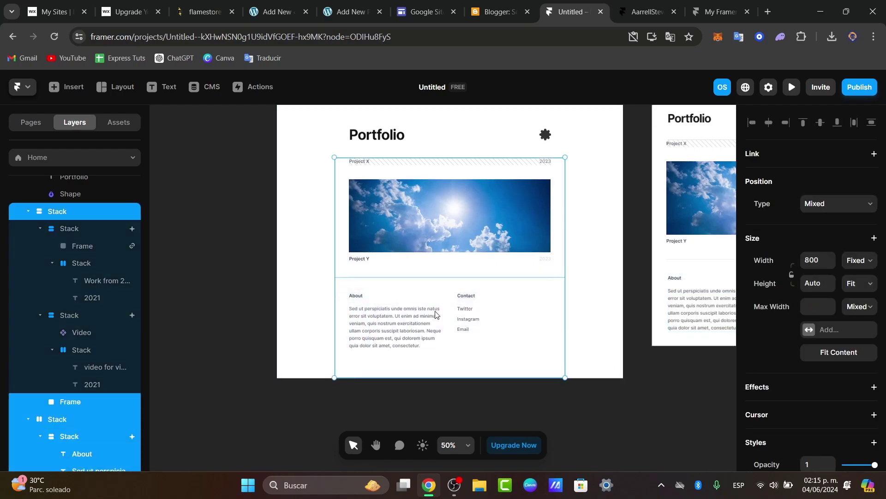
left_click(85, 408)
left_click(85, 419)
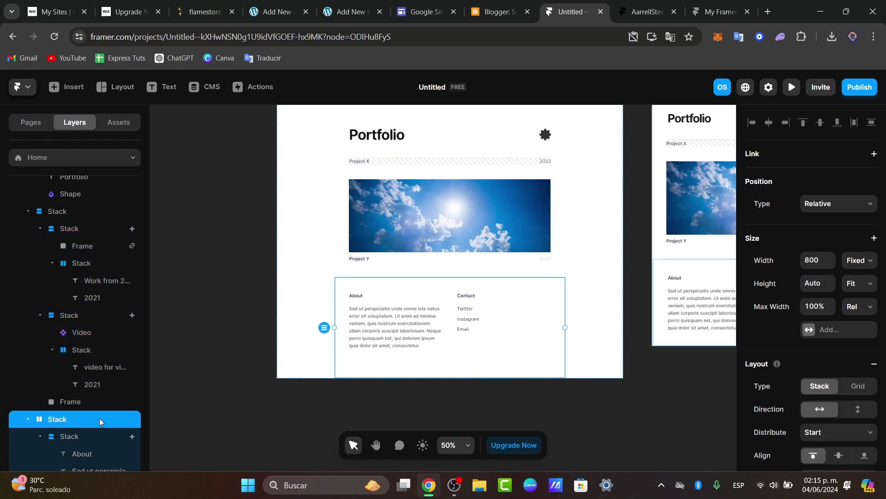
scroll(99, 417, "down", 3)
scroll(100, 417, "up", 1)
key("Delete")
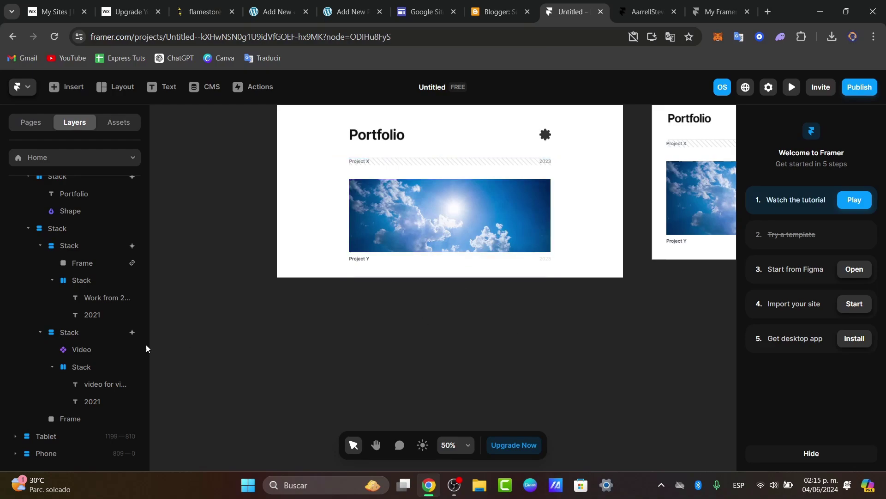
Insert the 'Ship sites with style' hero section below Project Y
left_click(73, 88)
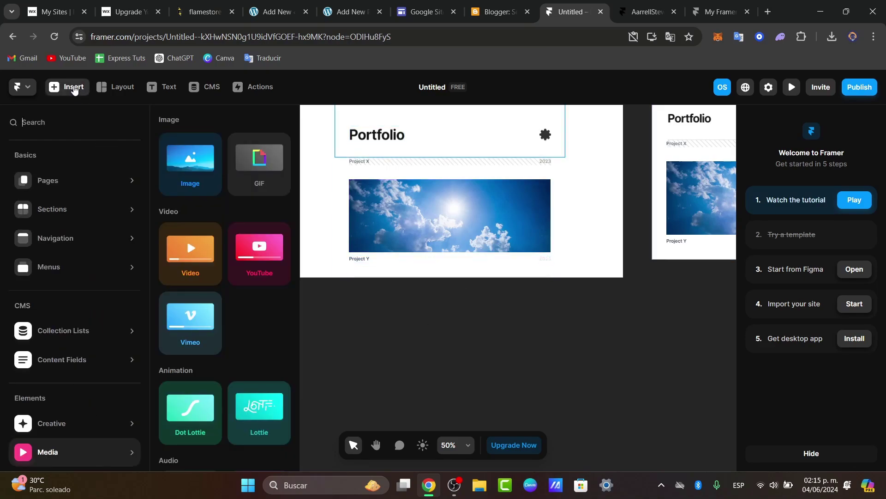
mouse_move(71, 189)
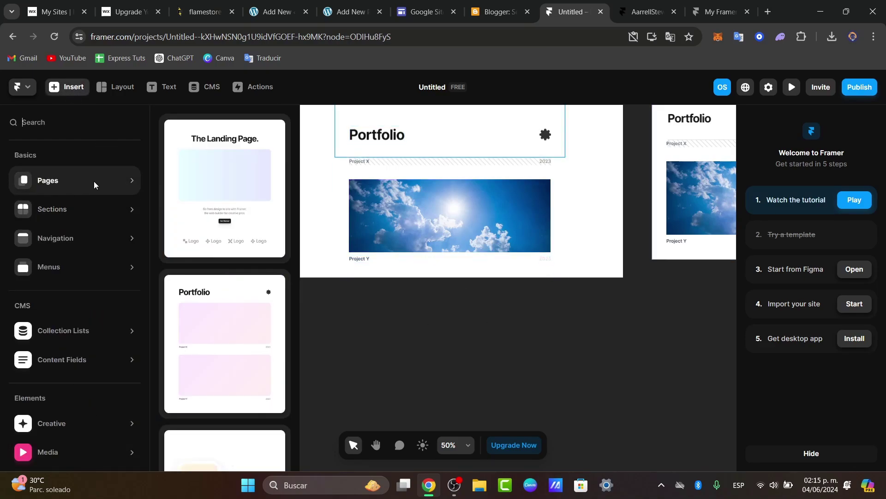
mouse_move(92, 206)
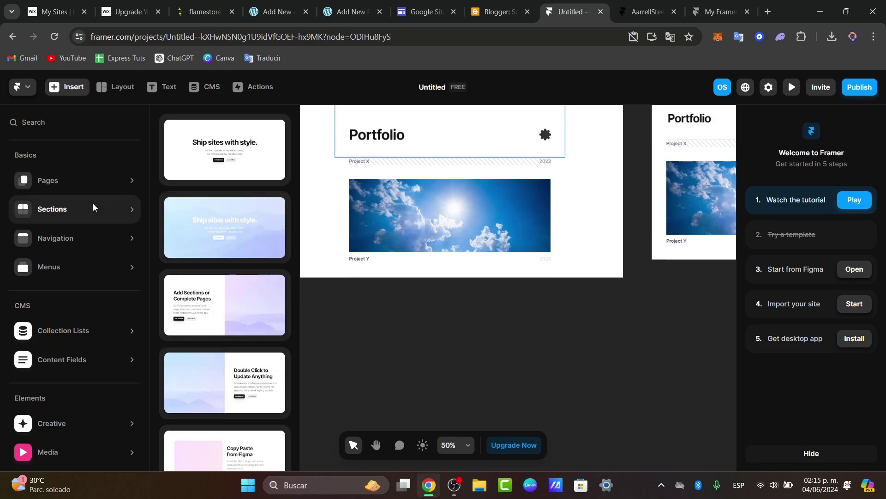
left_click(229, 233)
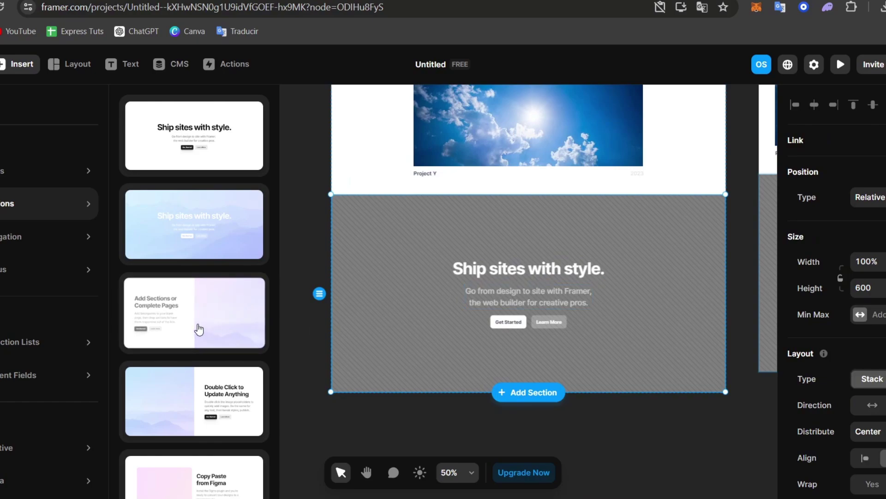
Add the 'Add Sections or Complete Pages' section and the Fast/Easy feature section
left_click_drag(198, 329, 434, 319)
scroll(248, 340, "down", 4)
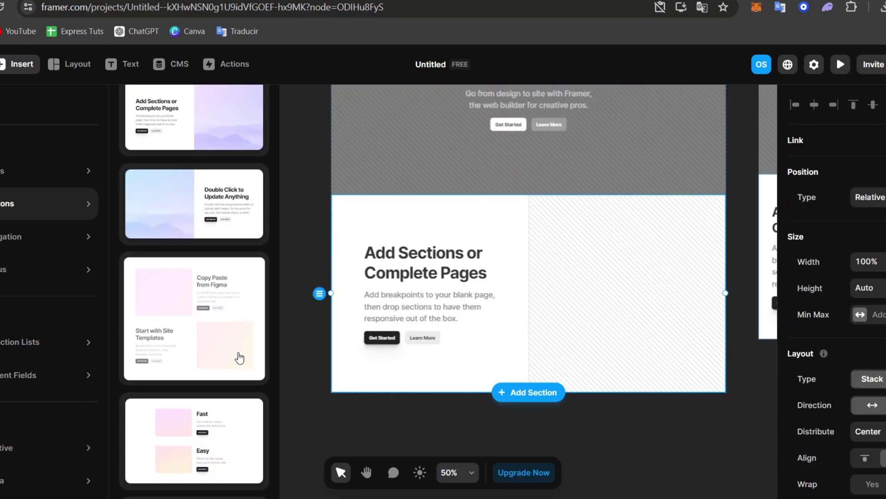
left_click(233, 422)
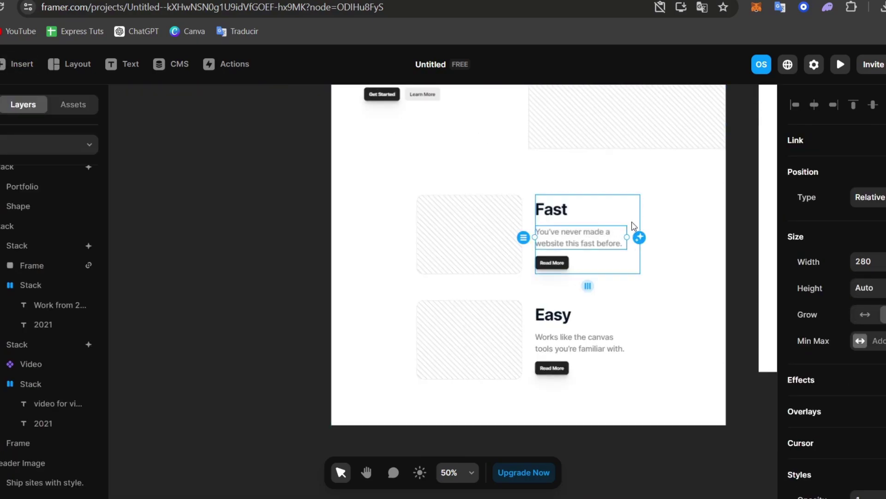
scroll(639, 220, "up", 14)
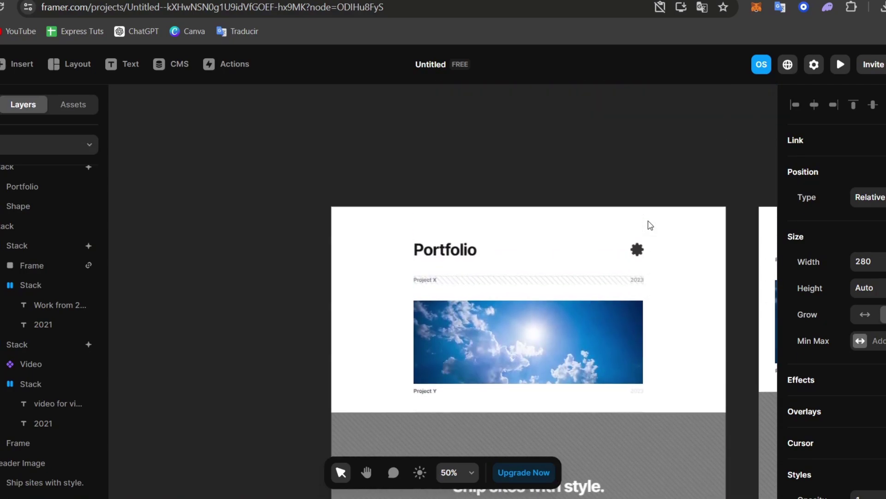
scroll(649, 223, "down", 5)
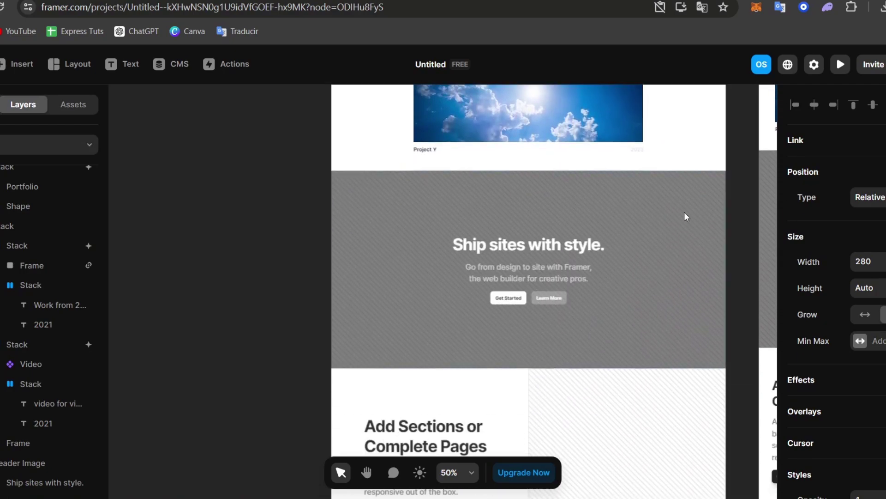
left_click(687, 217)
scroll(36, 343, "down", 4)
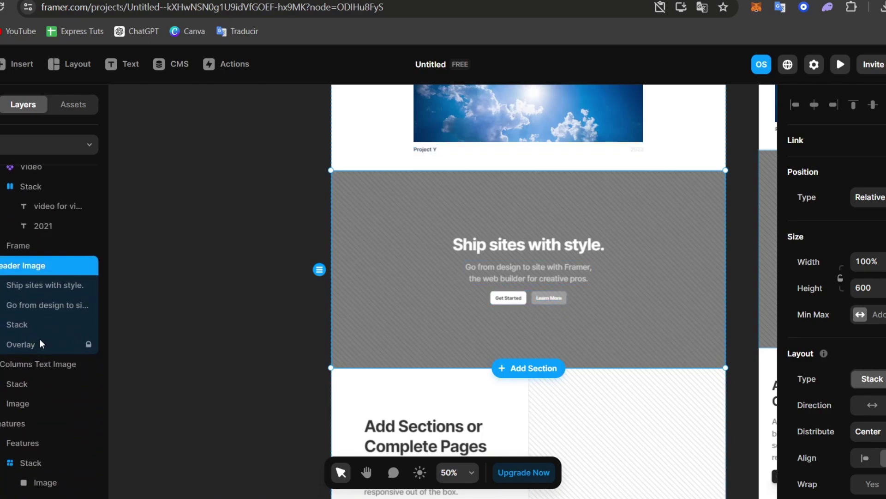
left_click(30, 347)
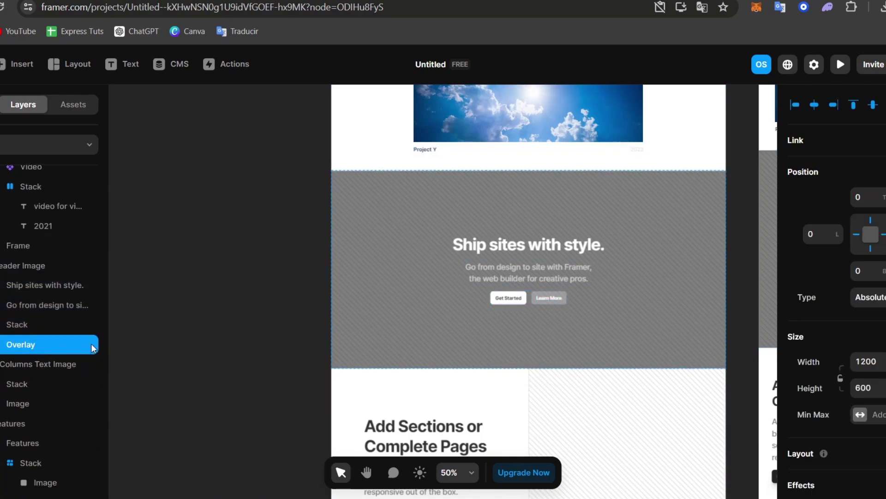
scroll(842, 322, "down", 10)
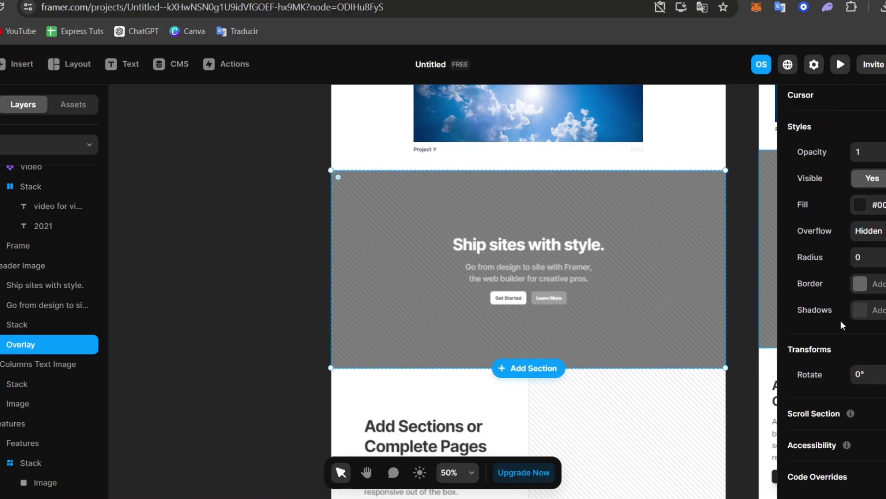
left_click(310, 336)
scroll(311, 336, "down", 10)
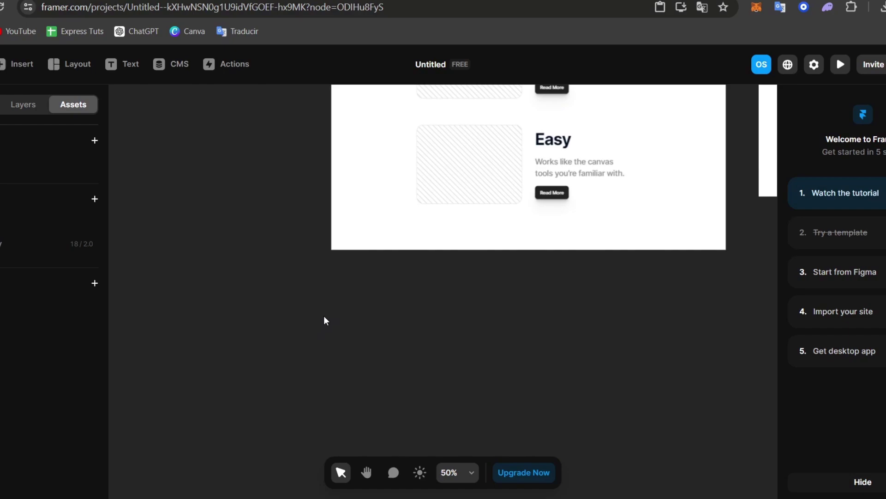
scroll(325, 318, "down", 2)
scroll(324, 318, "up", 6)
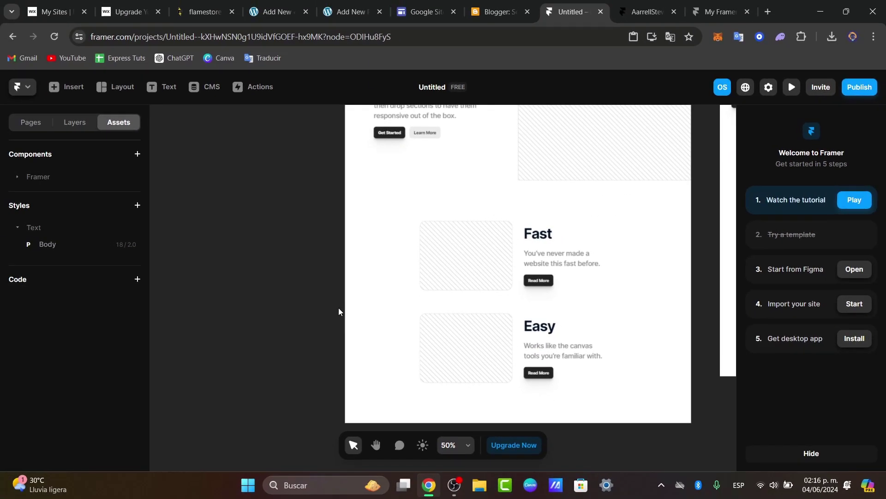
Publish the portfolio and open the live site, dismissing the translate prompt
left_click(857, 89)
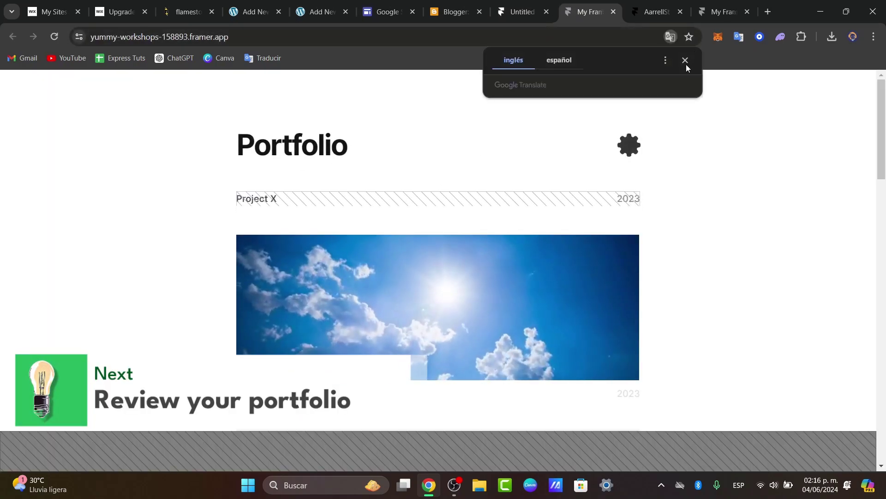
left_click(685, 61)
Scroll through the live site at yummy-workshops-158893.framer.app to review it
scroll(672, 179, "down", 4)
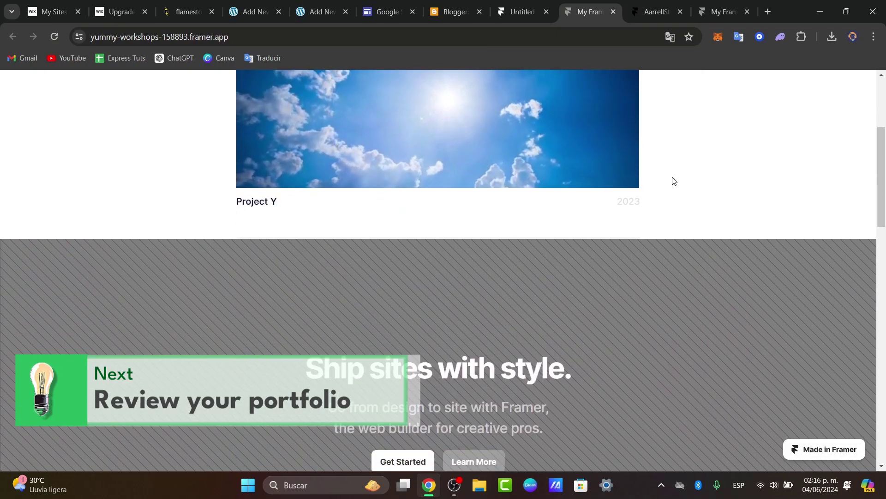
scroll(672, 180, "down", 15)
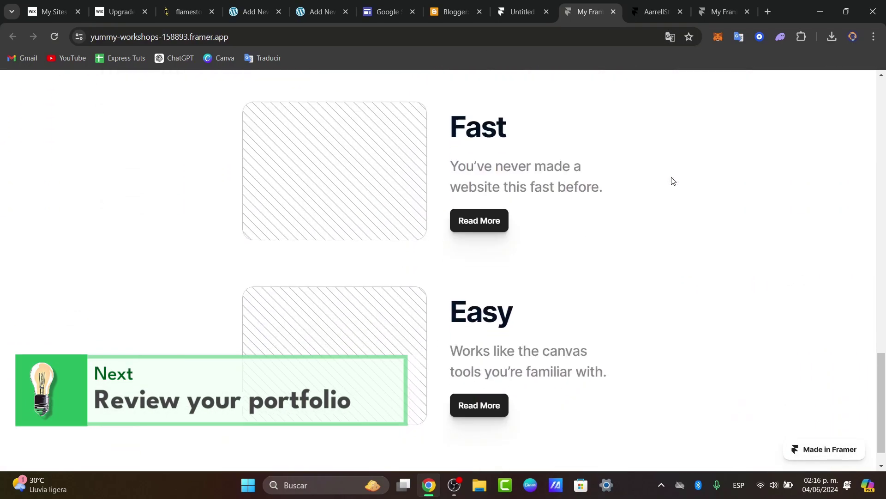
scroll(672, 180, "up", 12)
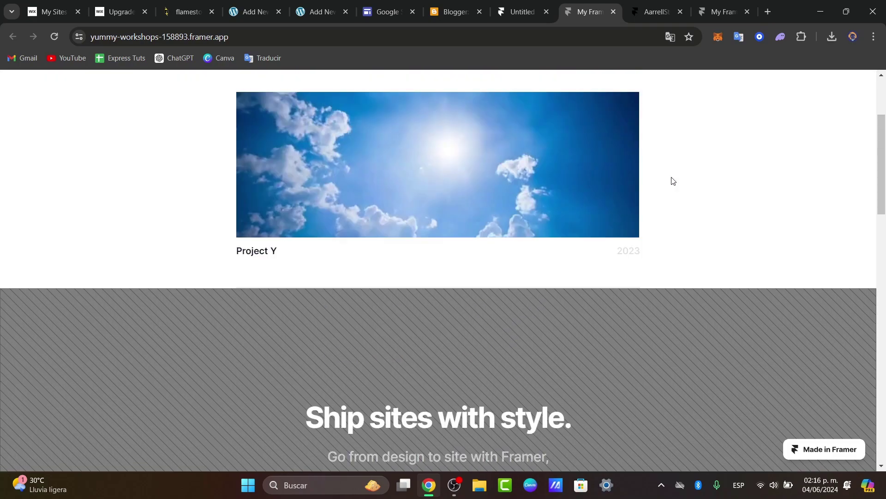
scroll(673, 180, "up", 2)
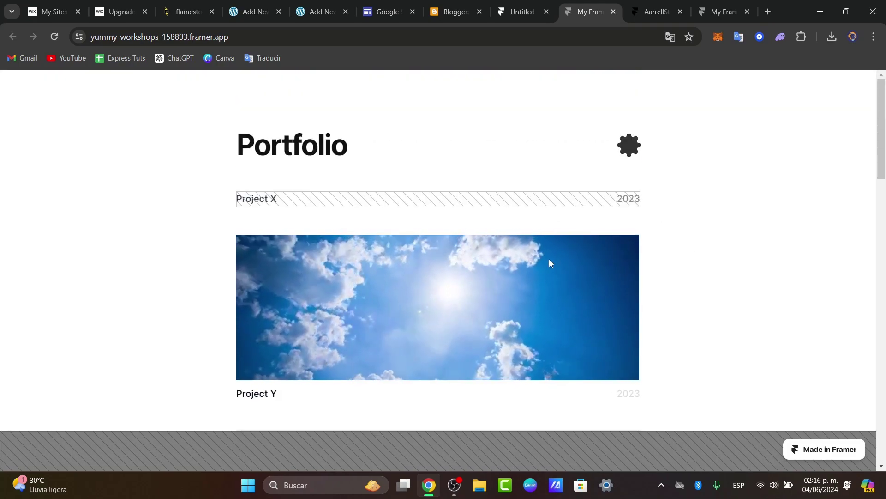
scroll(614, 262, "down", 3)
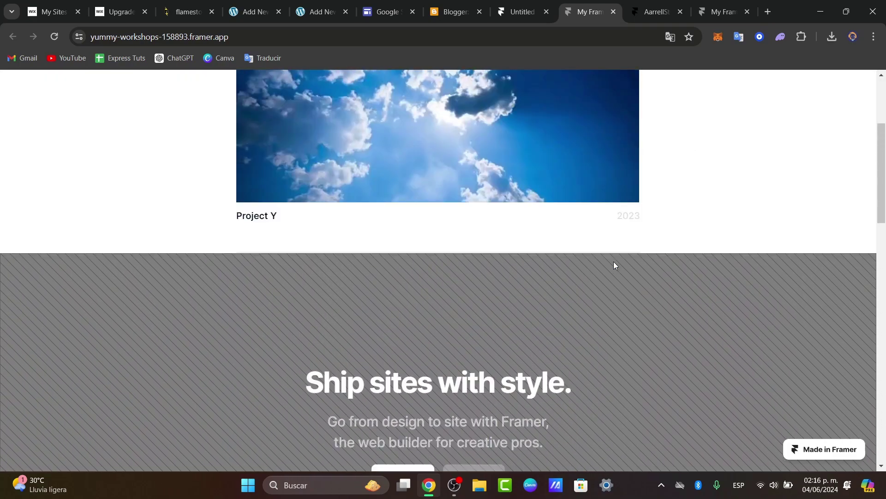
scroll(615, 264, "up", 3)
scroll(623, 236, "down", 6)
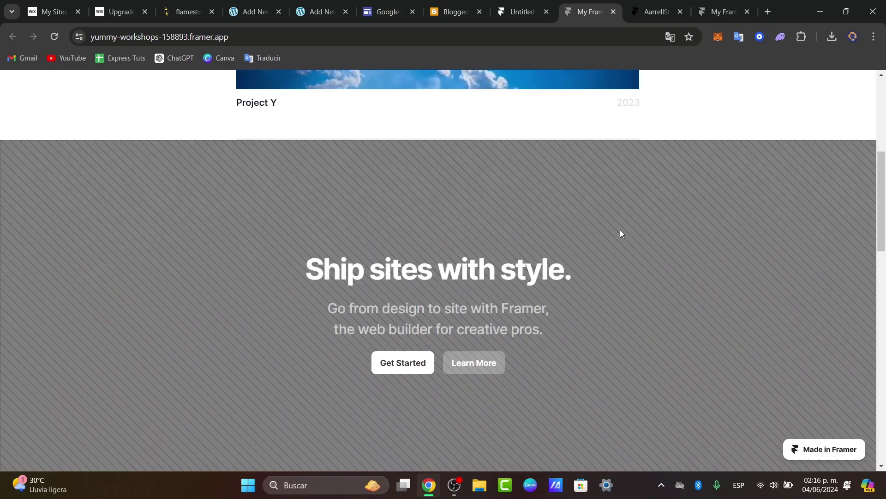
scroll(620, 233, "down", 10)
Switch back to the Framer editor and dismiss the Domains popup
left_click(521, 12)
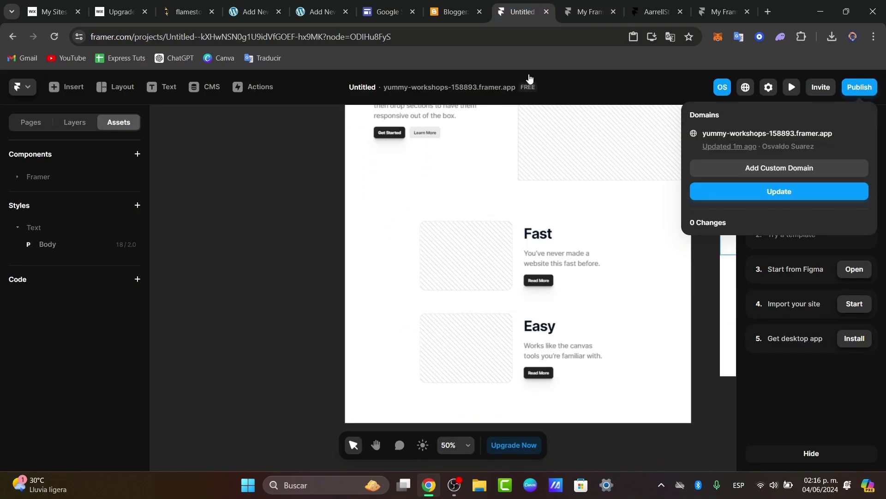
left_click(595, 213)
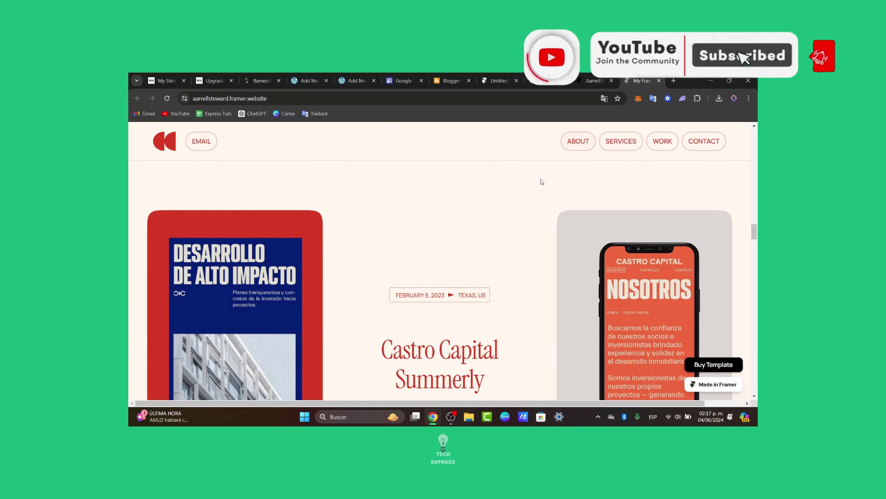
Scroll down the other framer.website portfolio to view its Fall-Winter Collection project
scroll(552, 222, "down", 5)
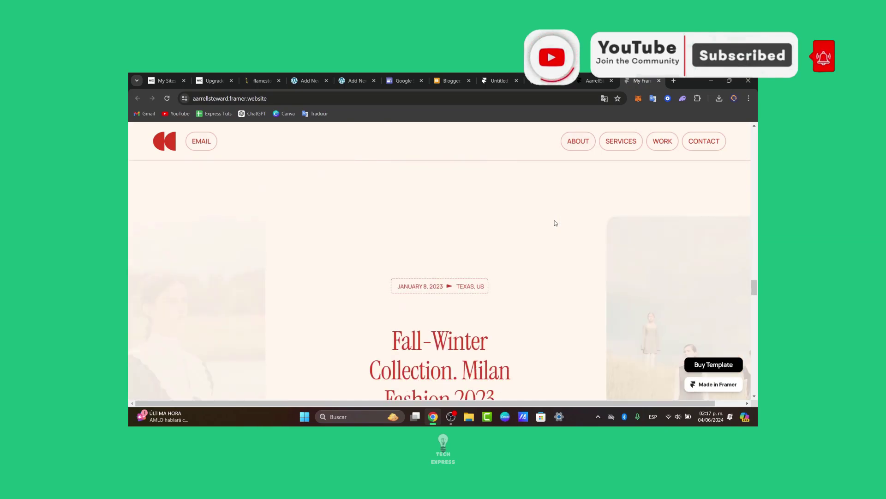